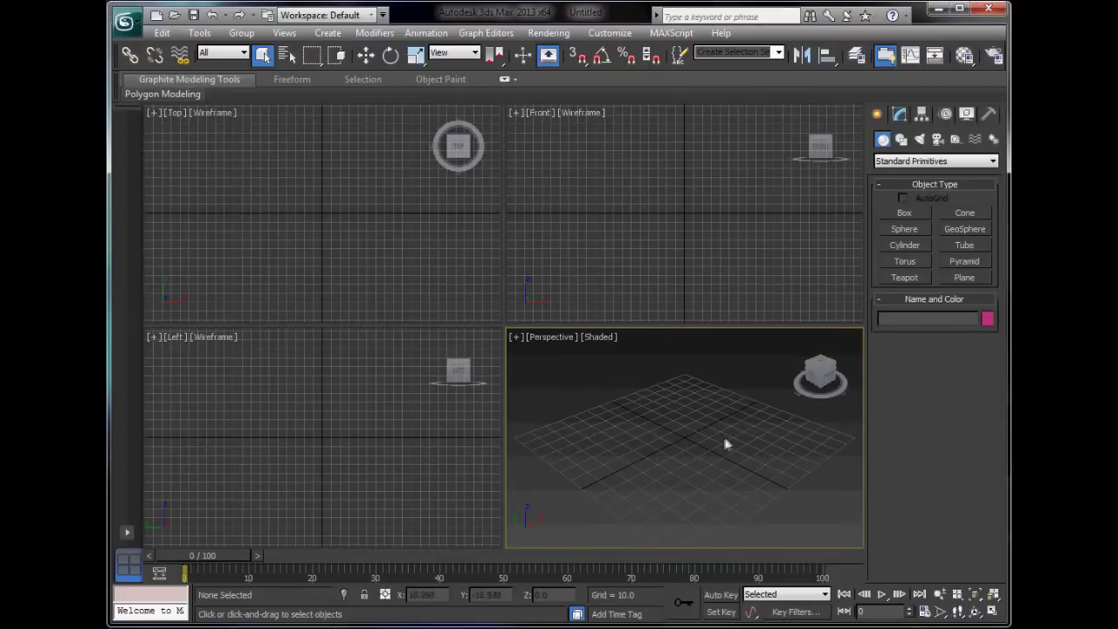
# Create a sphere with a radius of about 18 at the far corner of the grid in the Perspective view
pyautogui.hotkey('alt', 'w')
pyautogui.hotkey('alt', 'w')
pyautogui.click(918, 234)
pyautogui.moveTo(684, 376)
pyautogui.mouseDown()
pyautogui.moveTo(686, 356)
pyautogui.moveTo(685, 371)
pyautogui.mouseUp()
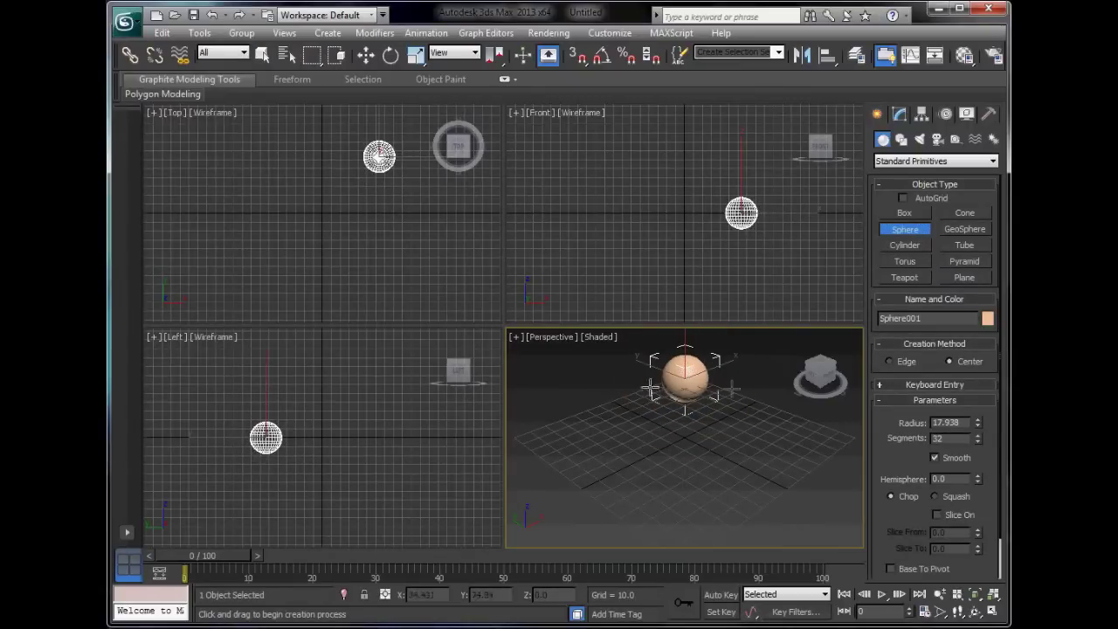
# Turn on Auto Key and move the sphere along Y to about 85 at frame 0
pyautogui.click(723, 595)
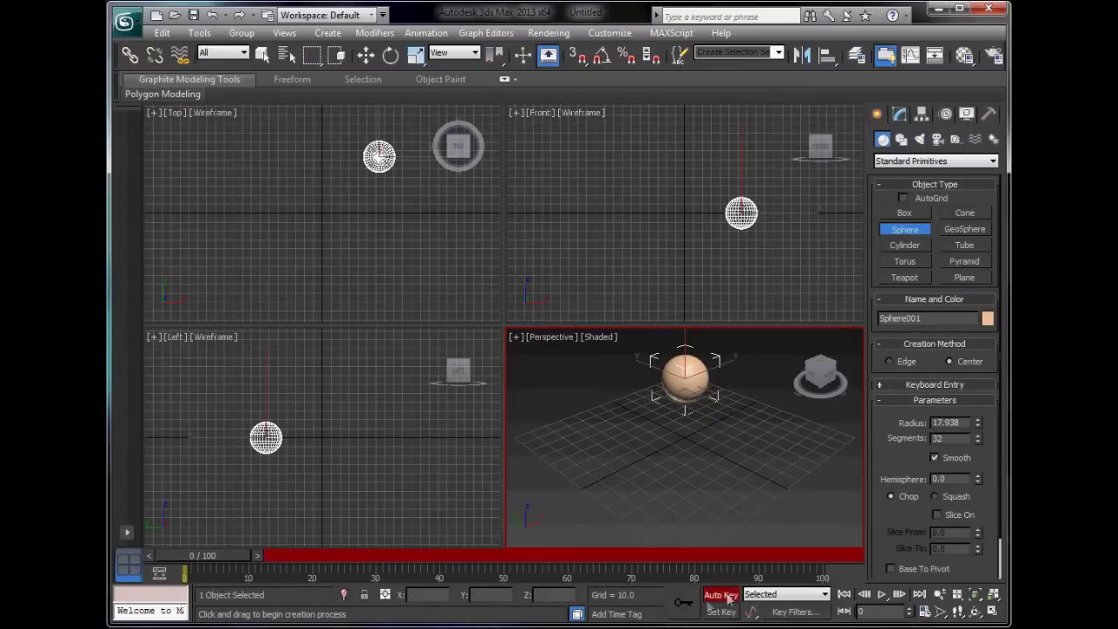
pyautogui.click(366, 55)
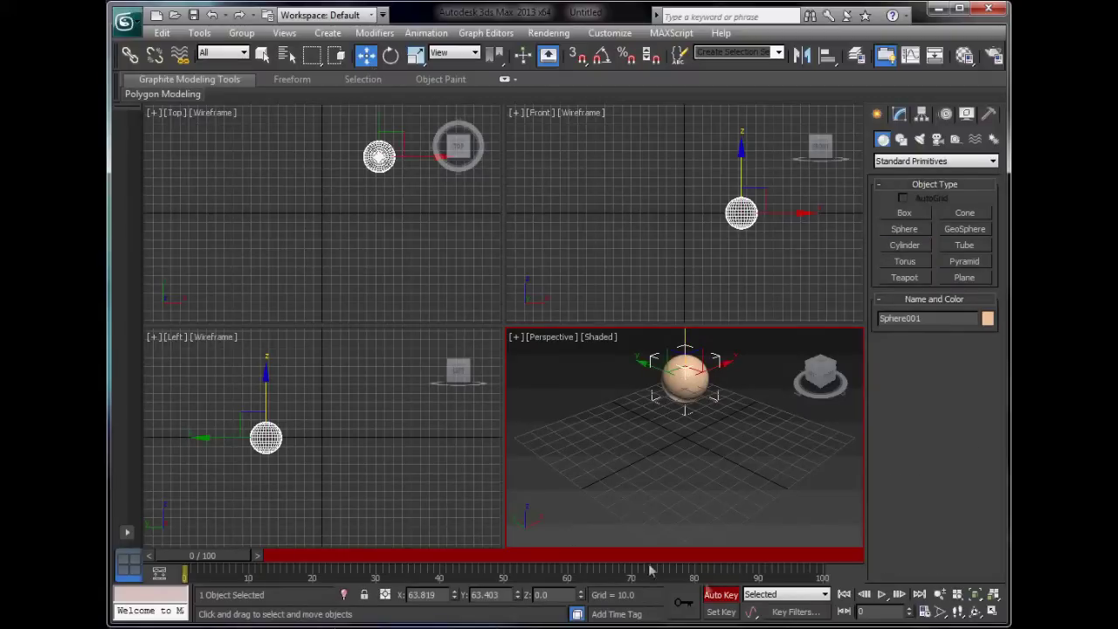
pyautogui.moveTo(654, 366); pyautogui.dragTo(658, 369)
pyautogui.moveTo(198, 555)
pyautogui.mouseDown()
pyautogui.moveTo(226, 557)
pyautogui.moveTo(196, 556)
pyautogui.mouseUp()
pyautogui.moveTo(655, 367); pyautogui.dragTo(623, 355)
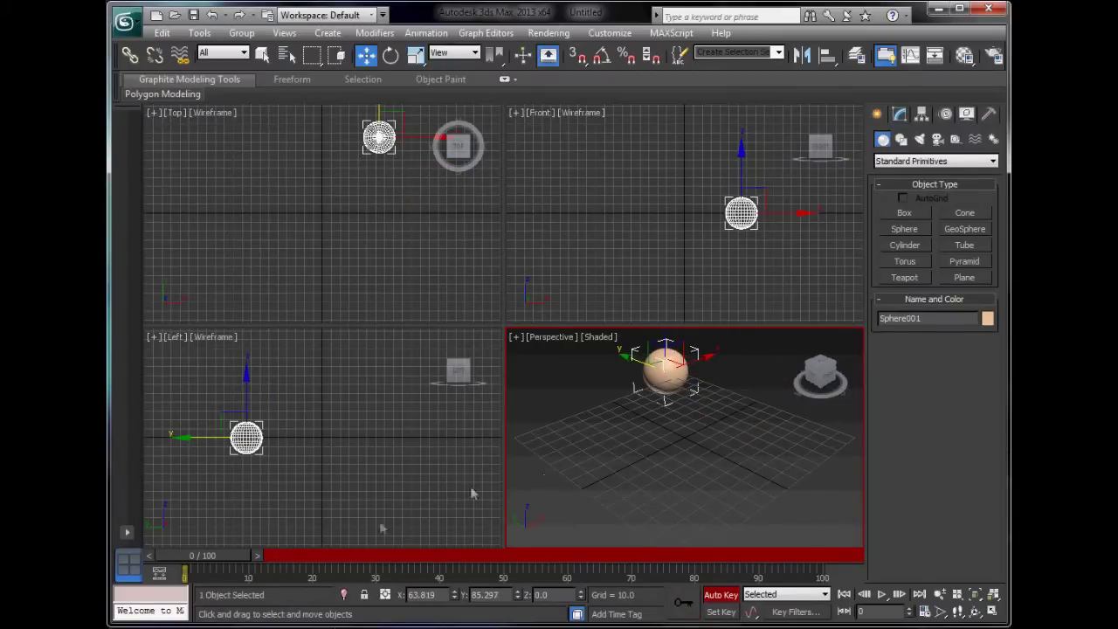
# Key the sphere with Auto Key at about X -62, Y -60 on frame 50 and about X -67, Y 65 on frame 100
pyautogui.moveTo(217, 550); pyautogui.dragTo(503, 560)
pyautogui.press('w')
pyautogui.press('w')
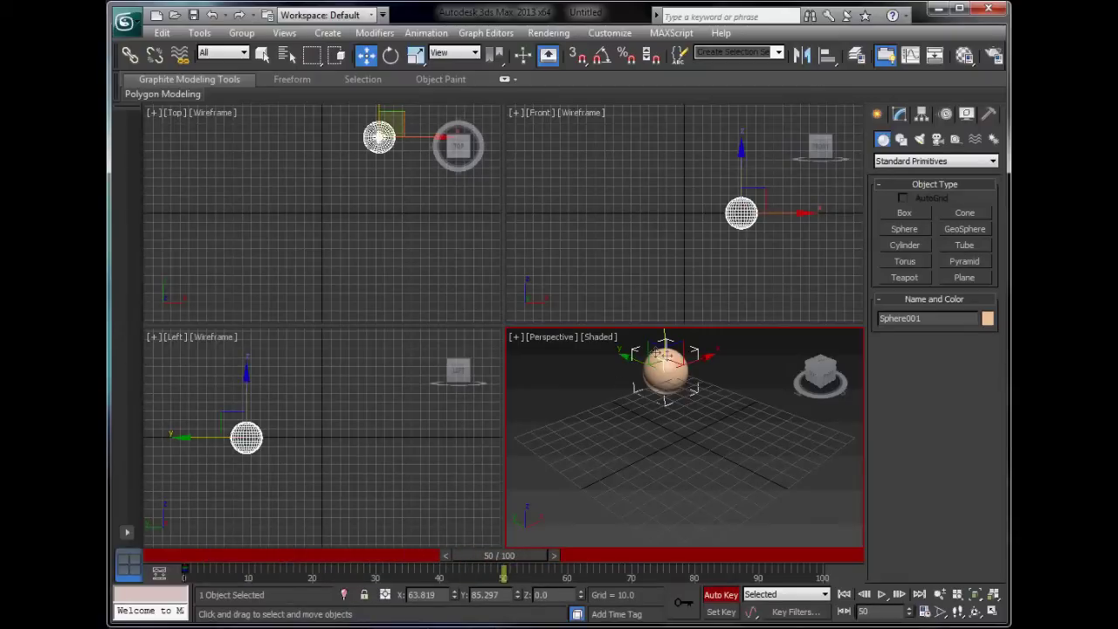
pyautogui.moveTo(659, 367); pyautogui.dragTo(675, 521)
pyautogui.moveTo(512, 559); pyautogui.dragTo(822, 564)
pyautogui.moveTo(682, 513); pyautogui.dragTo(530, 423)
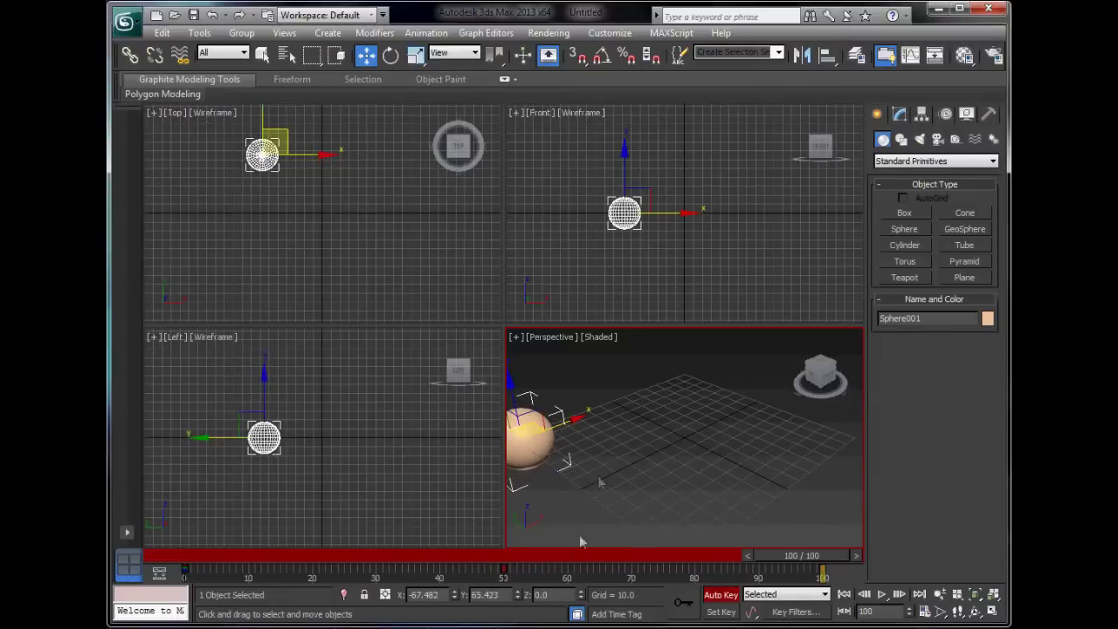
# Play the sphere's animation, stop it and return to the first frame
pyautogui.click(868, 612)
pyautogui.click(880, 595)
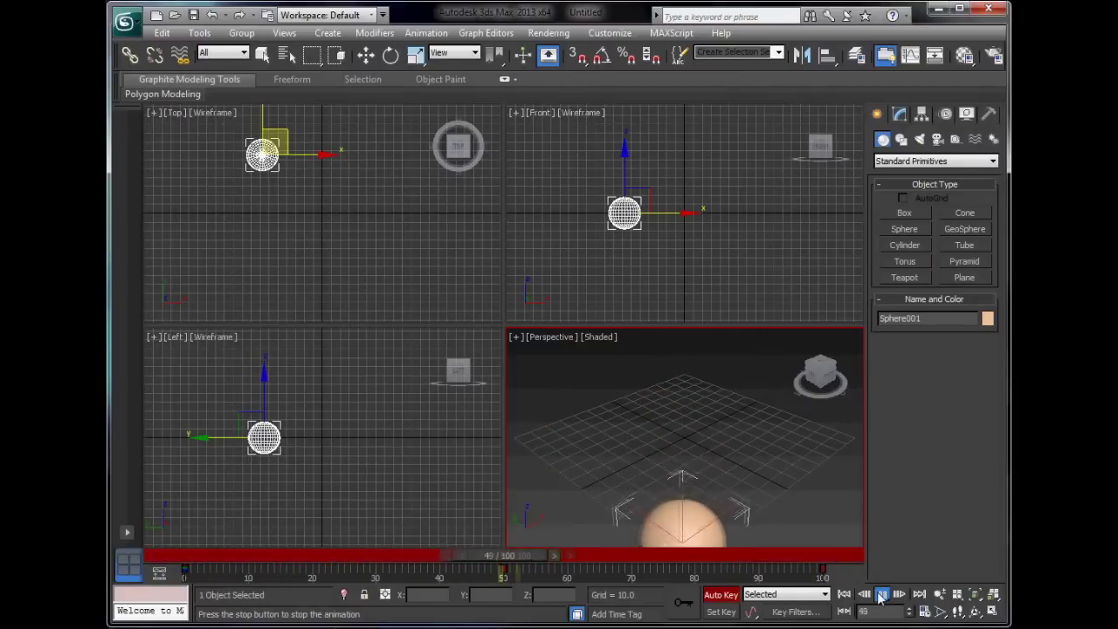
pyautogui.click(881, 594)
pyautogui.click(864, 594)
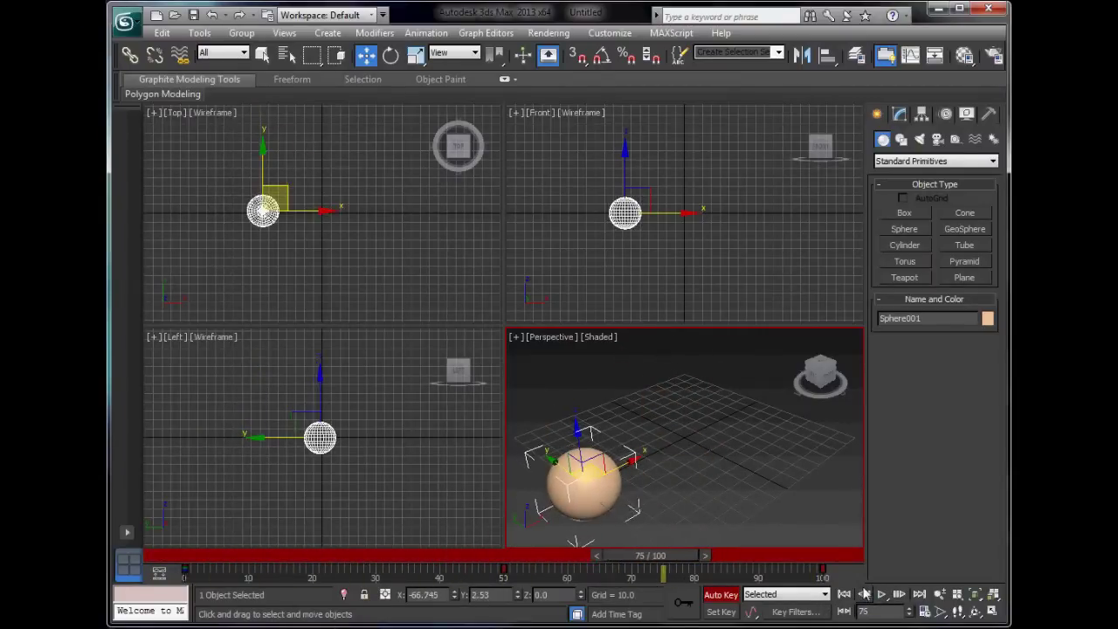
pyautogui.click(864, 594)
pyautogui.click(864, 594)
pyautogui.click(844, 594)
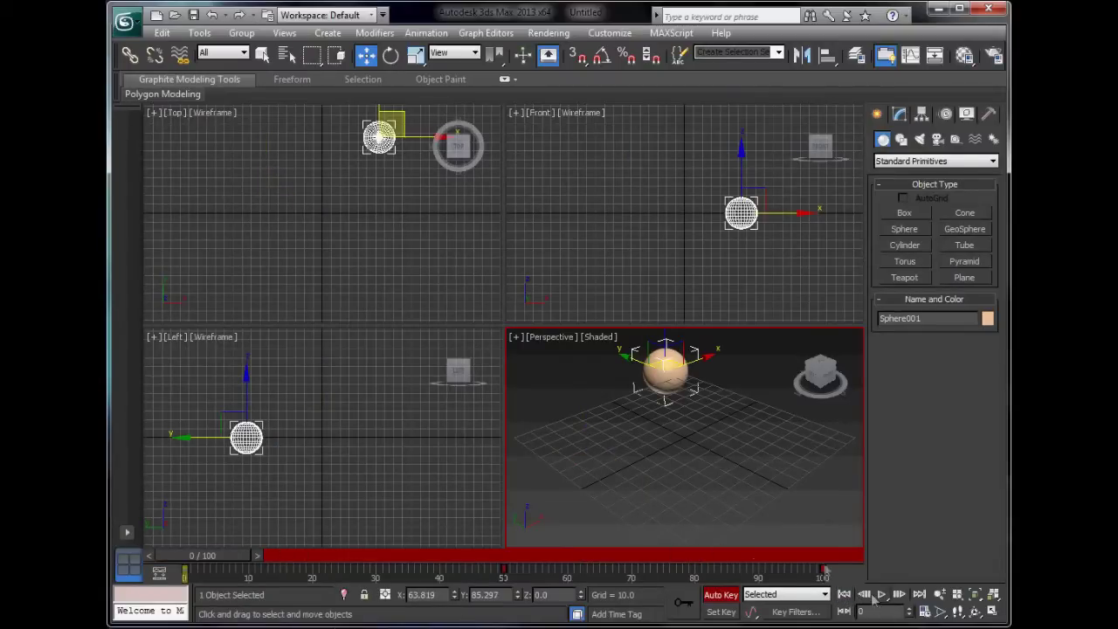
# On frame 25, raise the sphere above the grid to a height of about Z 76
pyautogui.moveTo(211, 563); pyautogui.dragTo(356, 563)
pyautogui.moveTo(667, 406); pyautogui.dragTo(704, 245)
pyautogui.scroll(-2, 672, 483)
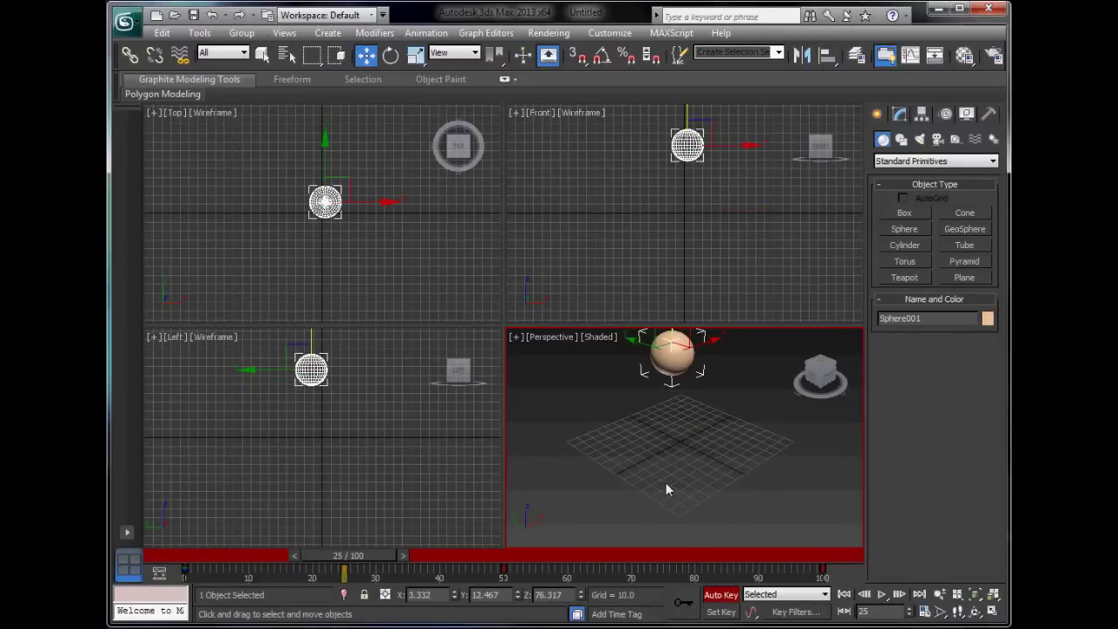
pyautogui.moveTo(666, 482); pyautogui.dragTo(664, 512, button='middle')
# On frame 50, move the sphere along Y to about -116, beyond the near corner of the grid
pyautogui.moveTo(346, 563); pyautogui.dragTo(499, 566)
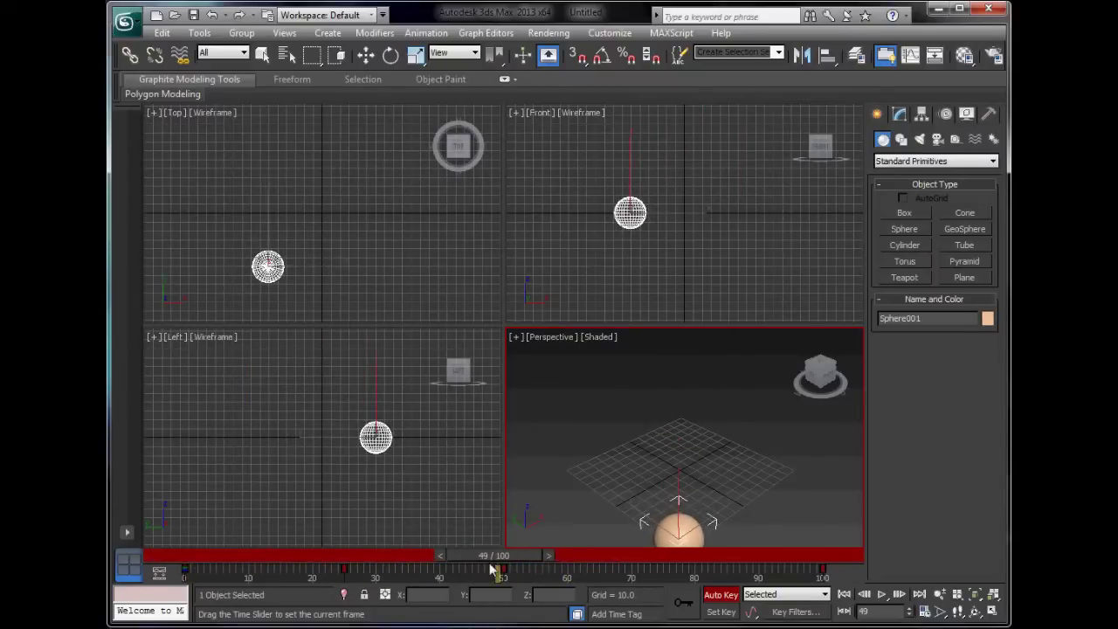
pyautogui.press('w')
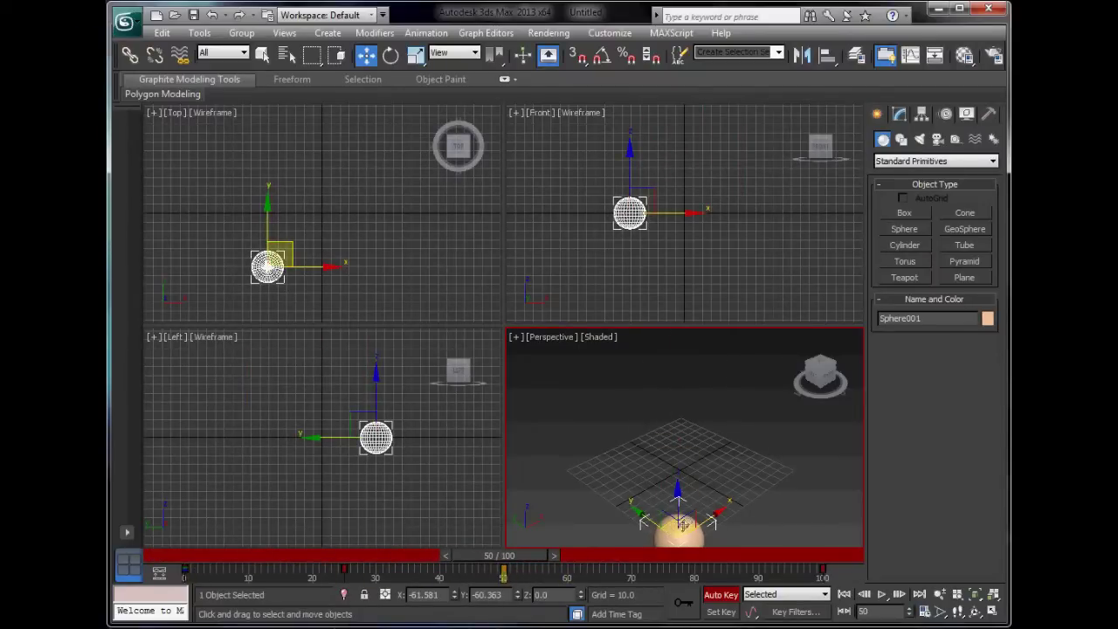
pyautogui.rightClick(506, 573)
pyautogui.click(547, 559)
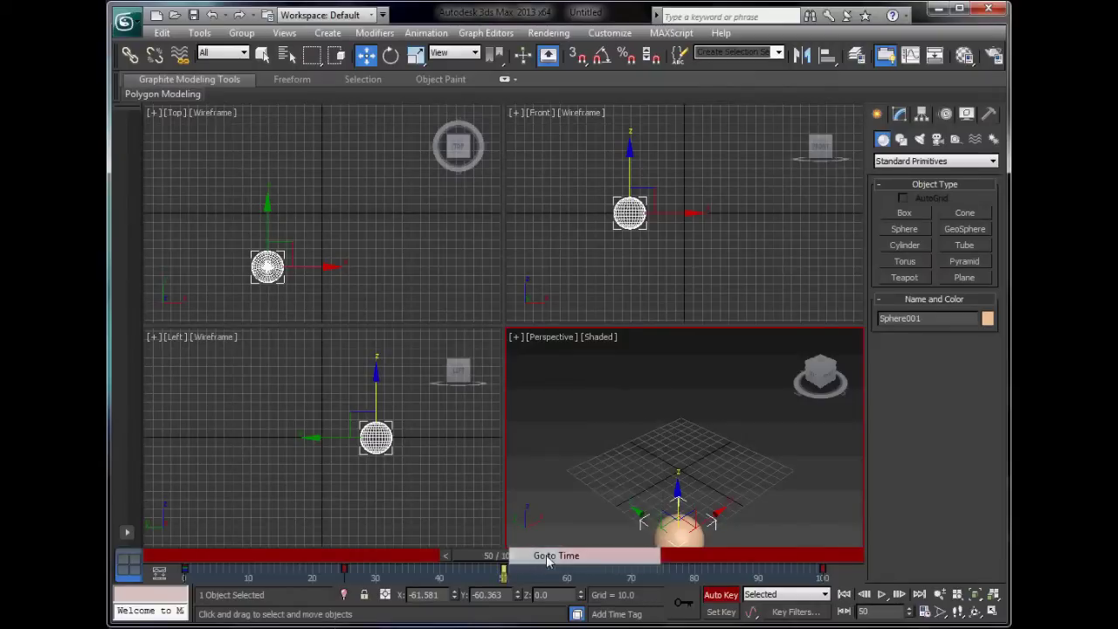
pyautogui.moveTo(668, 529); pyautogui.dragTo(732, 574)
pyautogui.scroll(-4, 712, 518)
pyautogui.scroll(2, 690, 528)
# On frame 75, move the sphere to a new position to key its path between frames 50 and 100
pyautogui.moveTo(524, 559); pyautogui.dragTo(679, 608)
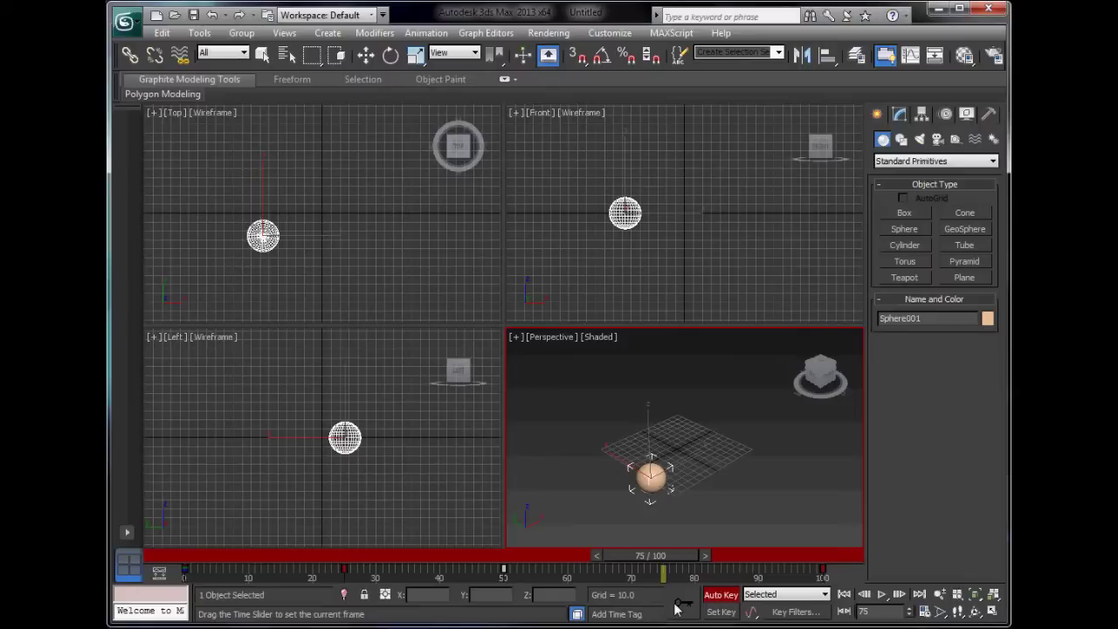
pyautogui.press('w')
pyautogui.click(647, 458)
pyautogui.click(646, 459)
pyautogui.moveTo(647, 459); pyautogui.dragTo(664, 517)
# At frame 0, create three more spheres around the grid, including one with a radius of about 54 and one of about 21
pyautogui.moveTo(674, 559); pyautogui.dragTo(173, 559)
pyautogui.press('w')
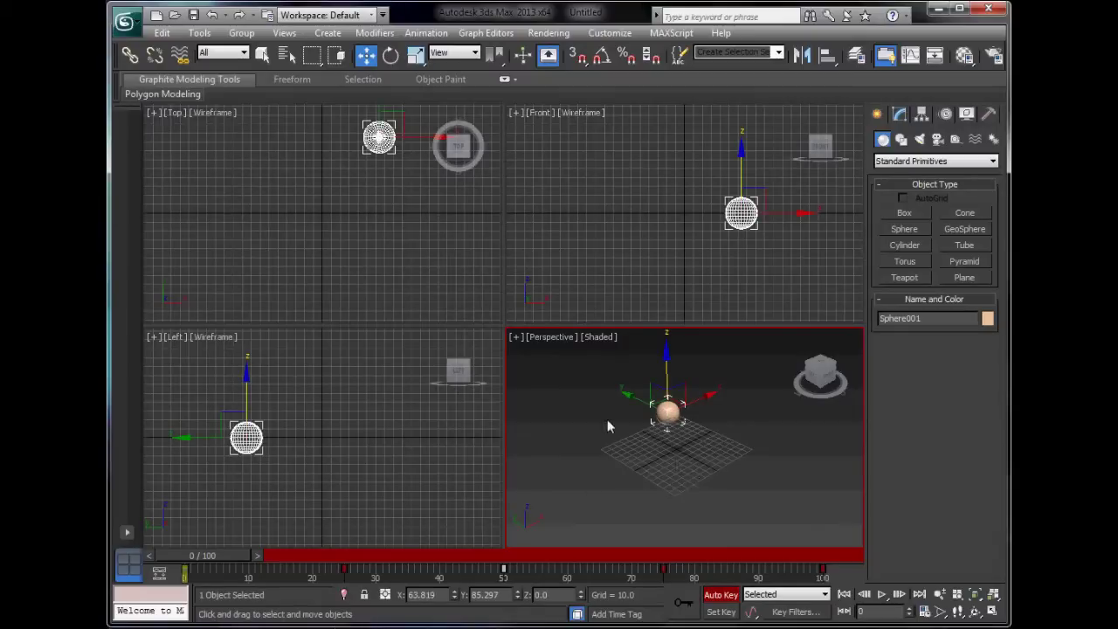
pyautogui.click(904, 229)
pyautogui.moveTo(634, 436); pyautogui.dragTo(612, 457)
pyautogui.moveTo(799, 451); pyautogui.dragTo(762, 477)
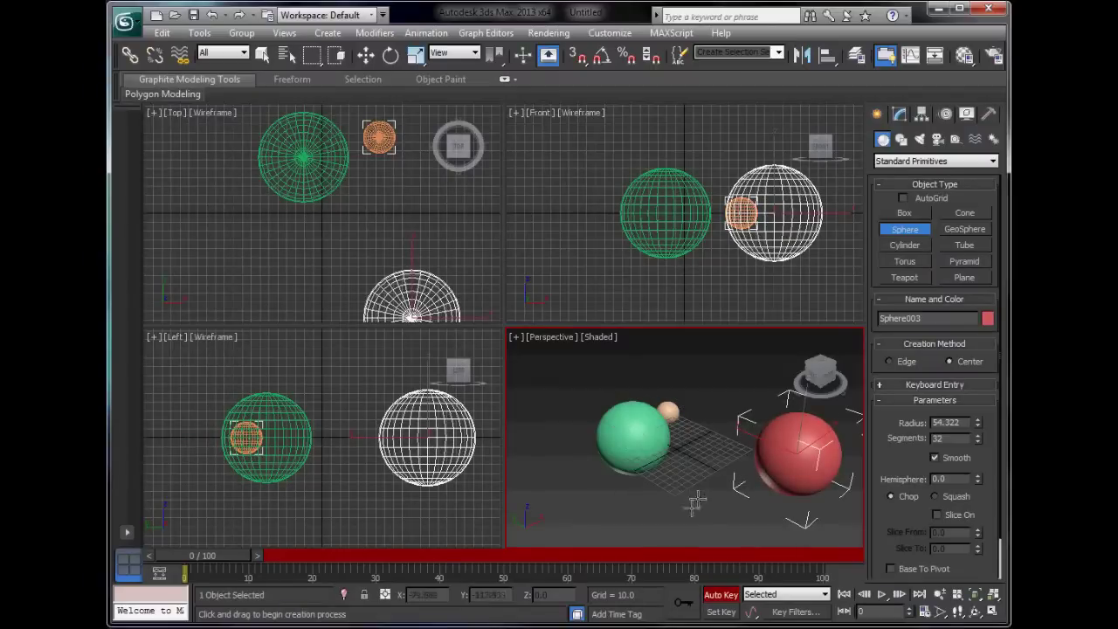
pyautogui.moveTo(694, 503); pyautogui.dragTo(705, 518)
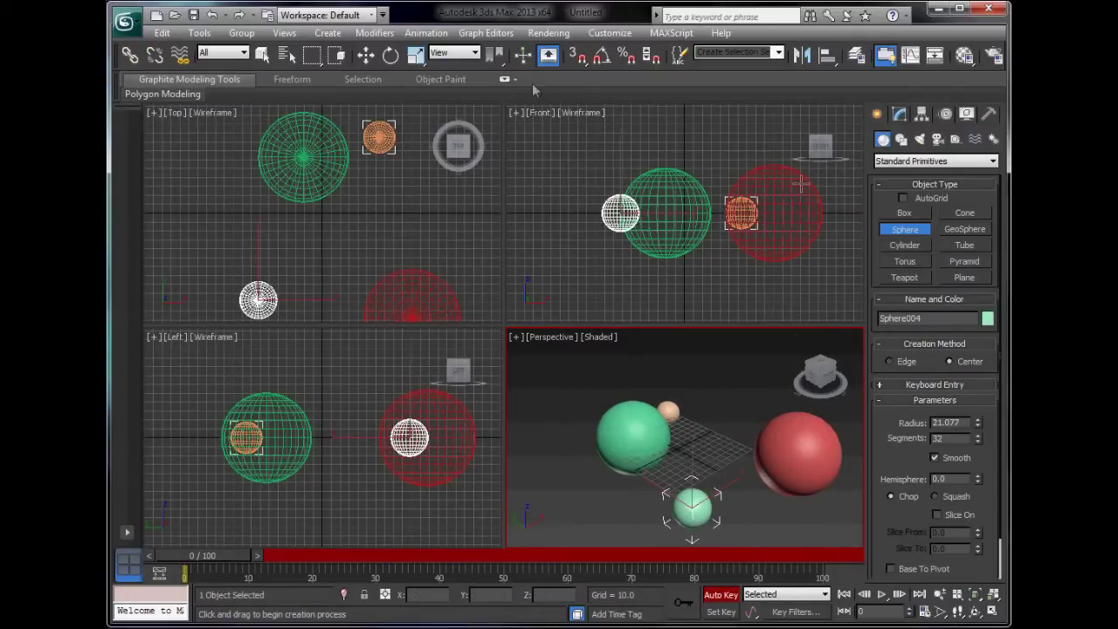
# Select the original small sphere, lock the selection and lower the sphere to about Z -5 at frame 0
pyautogui.click(365, 55)
pyautogui.click(667, 410)
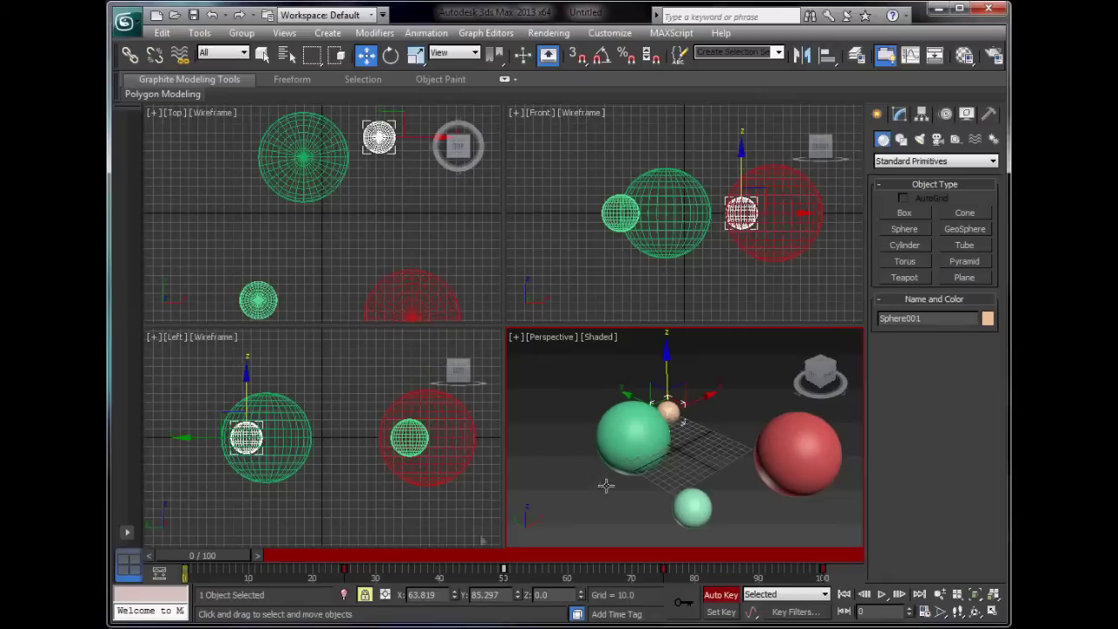
pyautogui.click(365, 595)
pyautogui.moveTo(627, 443); pyautogui.dragTo(750, 418)
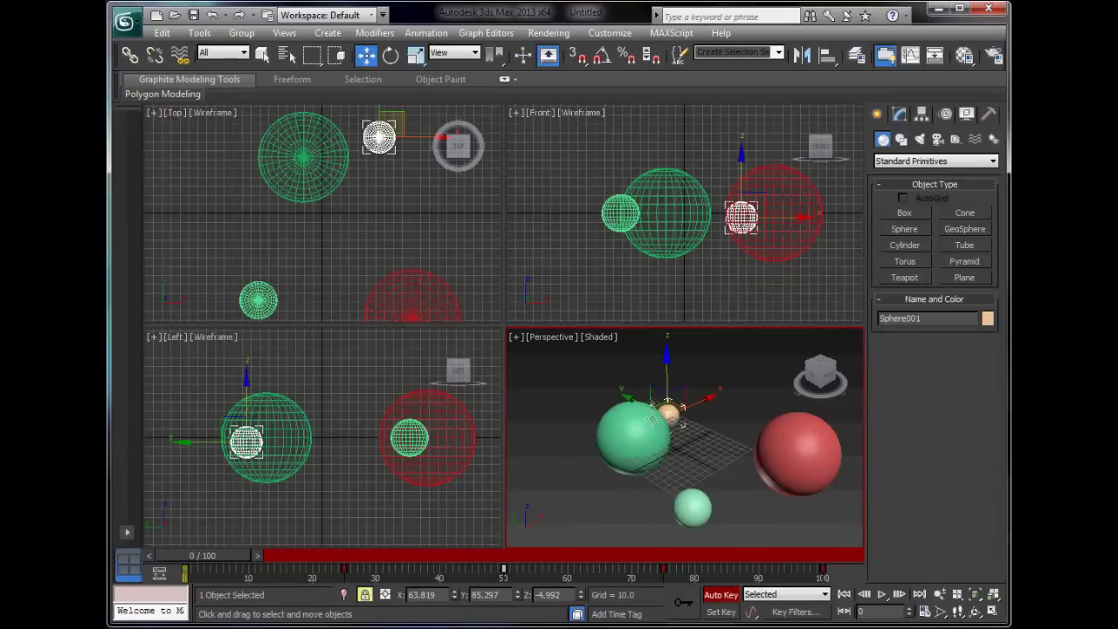
# On frame 50, move the locked sphere to about X -25 and Z 6
pyautogui.moveTo(212, 558); pyautogui.dragTo(515, 576)
pyautogui.press('w')
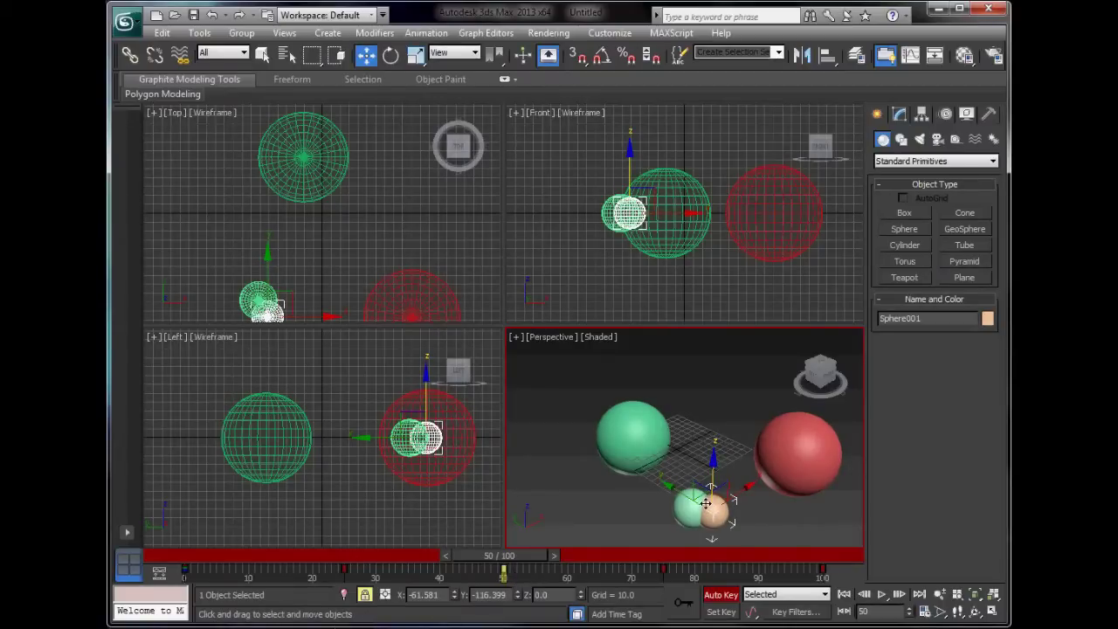
pyautogui.moveTo(706, 503); pyautogui.dragTo(776, 483)
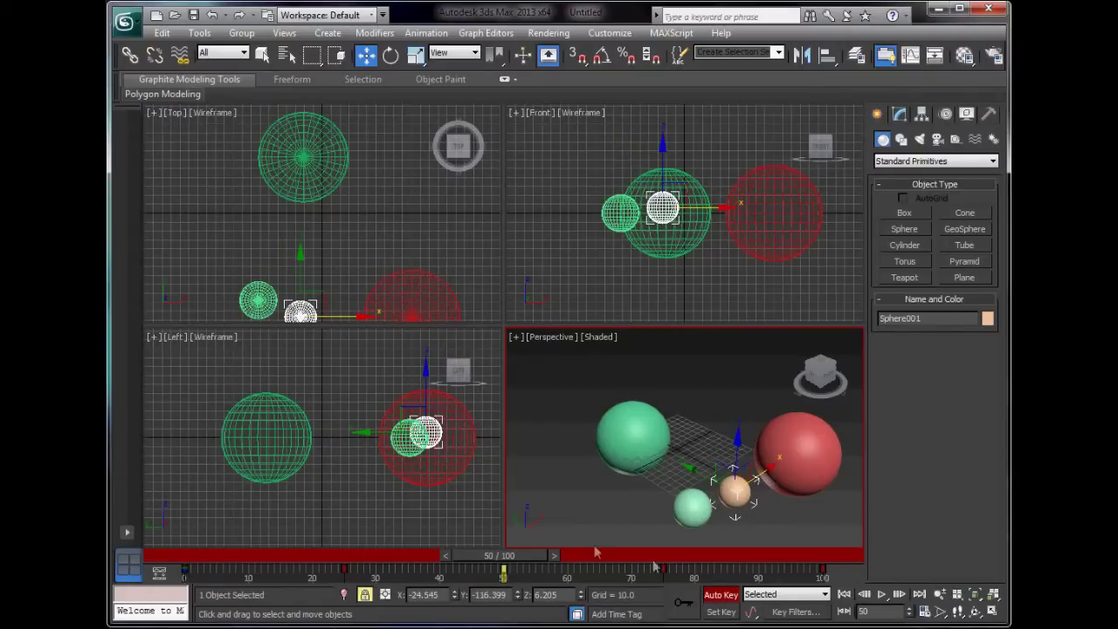
# On frame 100, move the locked sphere to about X -140 and Z 92
pyautogui.moveTo(530, 555); pyautogui.dragTo(801, 556)
pyautogui.press('w')
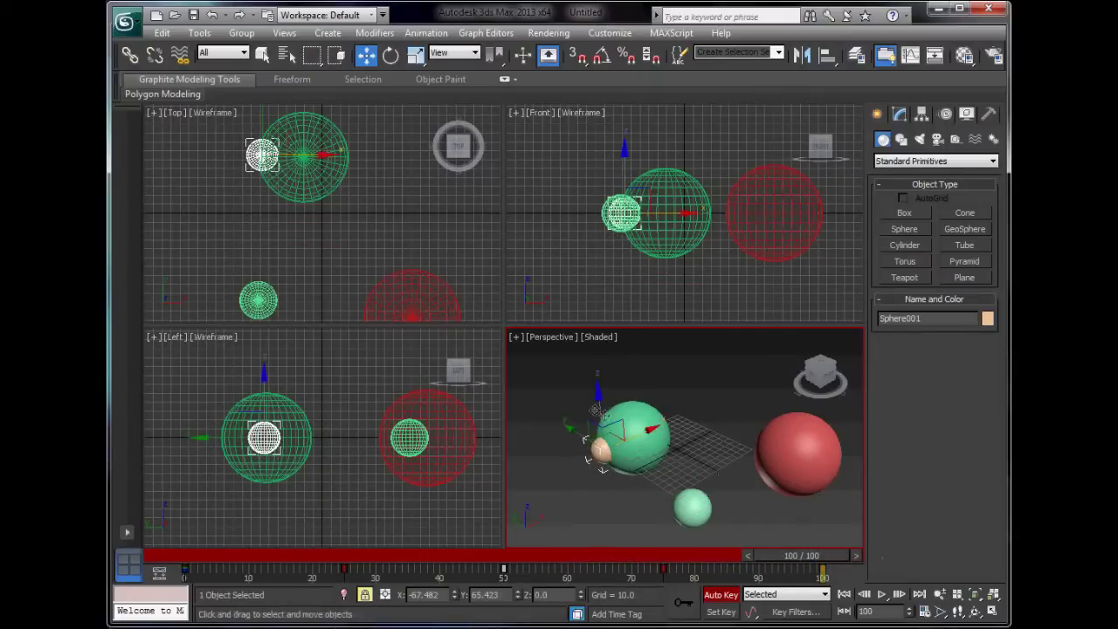
pyautogui.moveTo(607, 413); pyautogui.dragTo(543, 350)
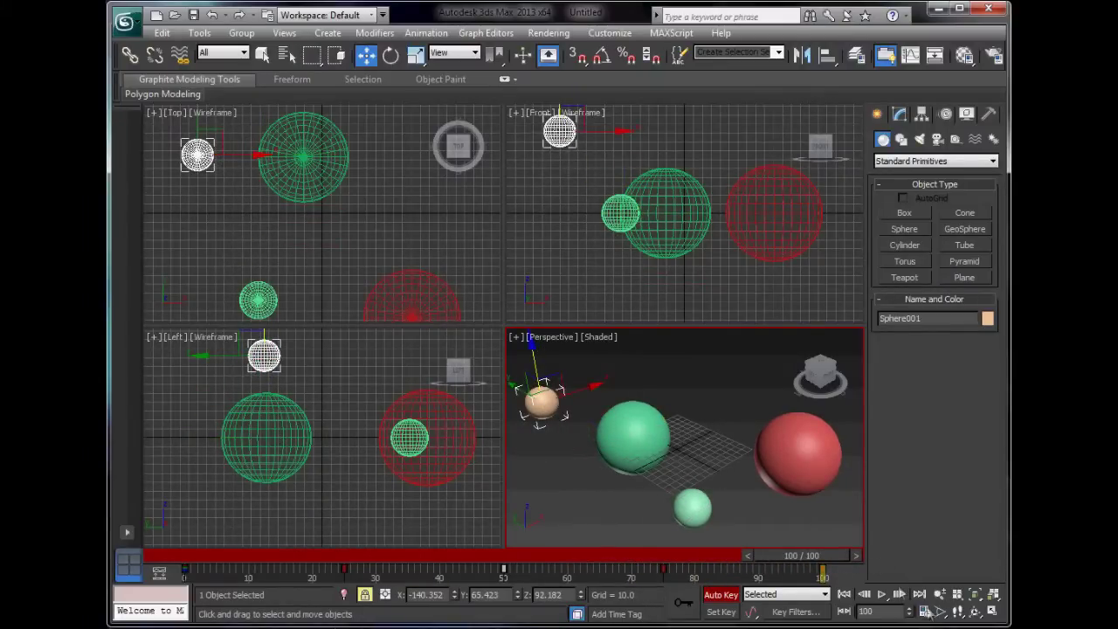
# Play the updated animation, stop it and go back to frame 0
pyautogui.click(882, 594)
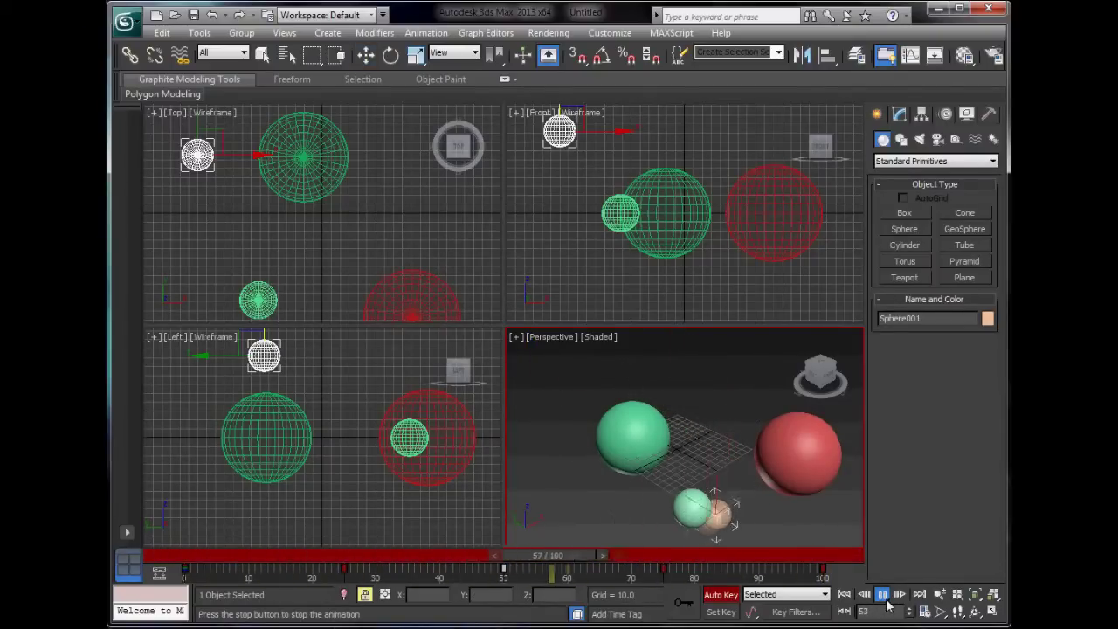
pyautogui.click(882, 595)
pyautogui.moveTo(620, 562); pyautogui.dragTo(209, 559)
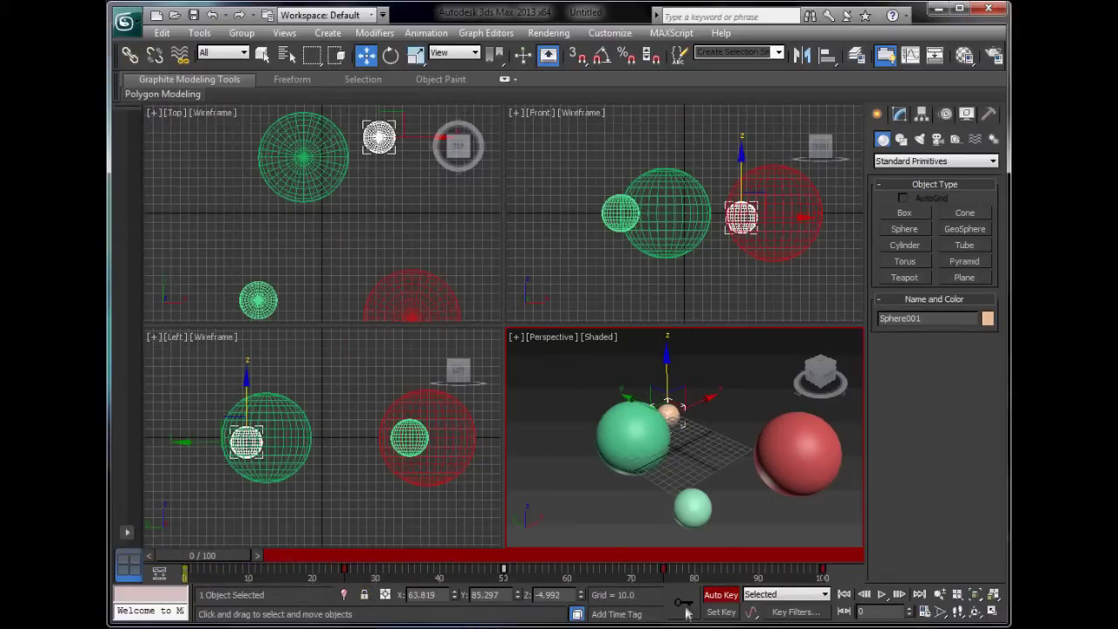
# Turn off Auto Key and delete the three extra spheres
pyautogui.click(728, 595)
pyautogui.moveTo(576, 453); pyautogui.dragTo(859, 573)
pyautogui.press('Delete')
# Delete all animation keys of the remaining sphere from the timeline
pyautogui.click(666, 421)
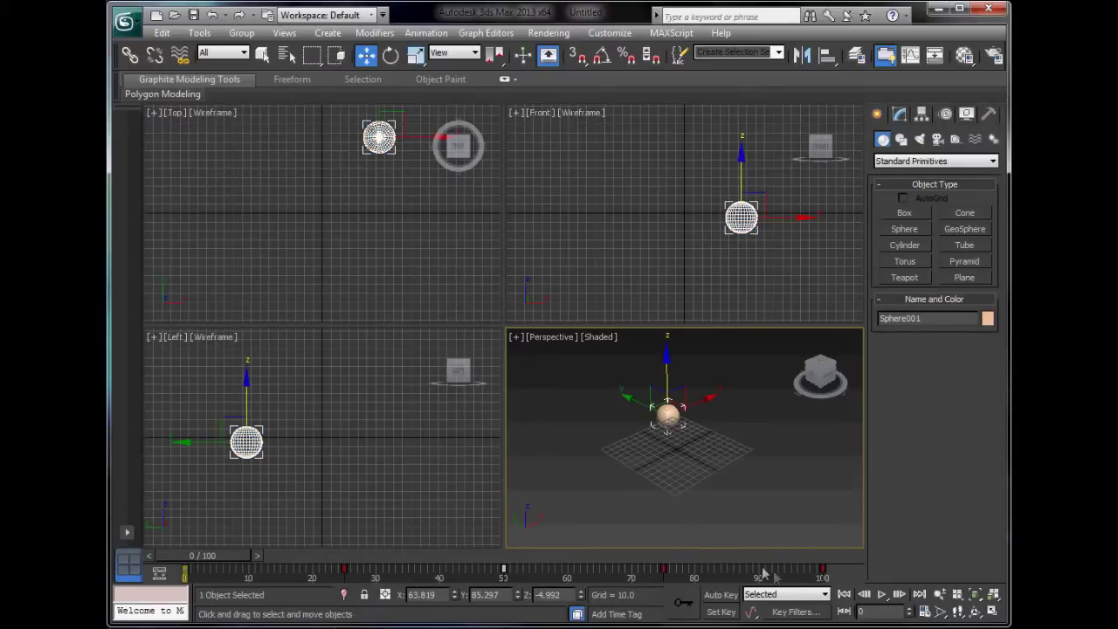
pyautogui.click(821, 570)
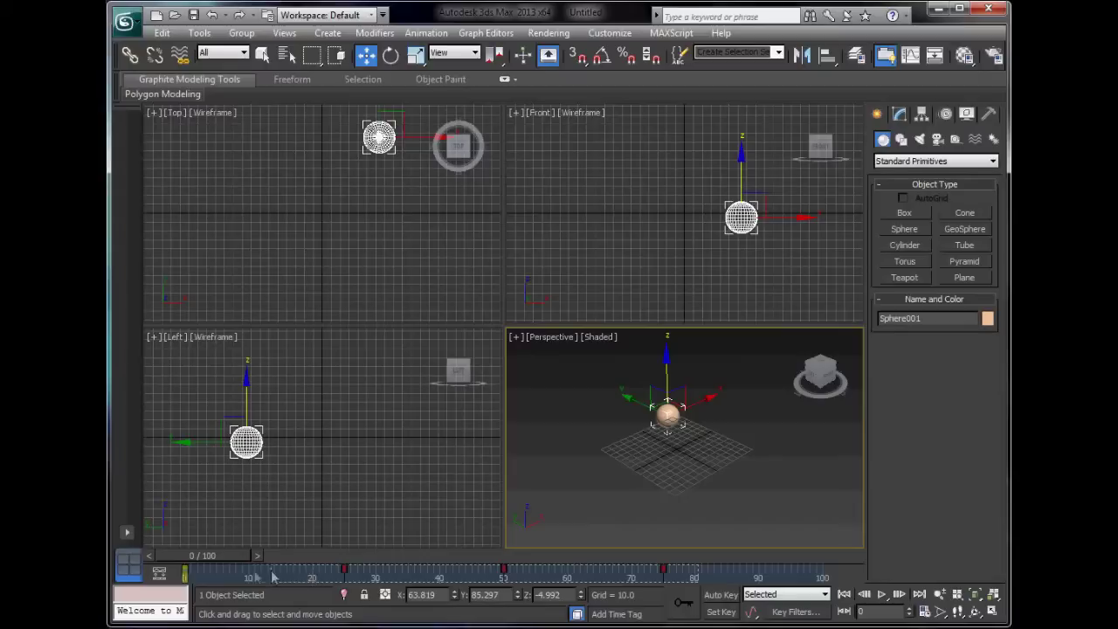
pyautogui.moveTo(205, 576); pyautogui.dragTo(143, 568)
pyautogui.press('Delete')
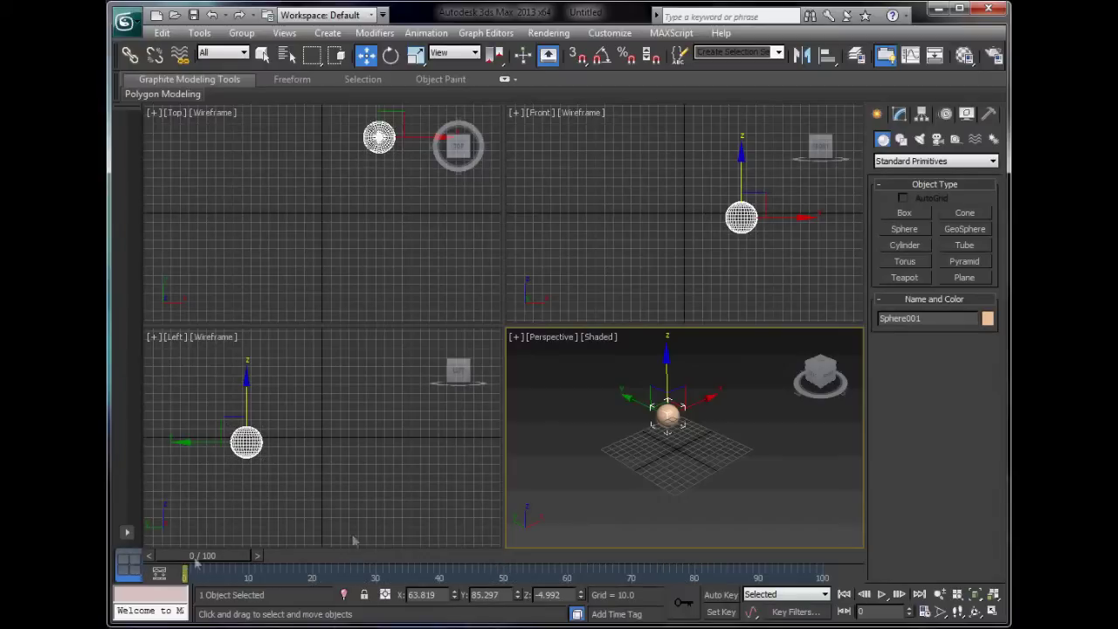
# Turn on Set Key, key the sphere at frame 0, and key it at about X -63, Y -60 on frame 50
pyautogui.click(721, 611)
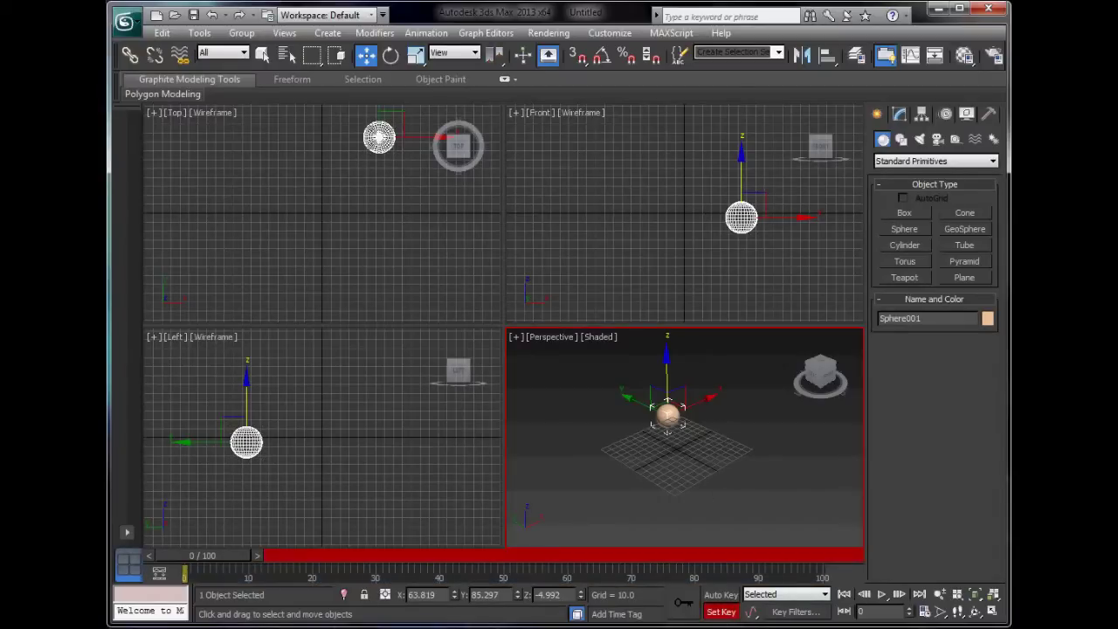
pyautogui.click(688, 604)
pyautogui.moveTo(218, 559); pyautogui.dragTo(515, 559)
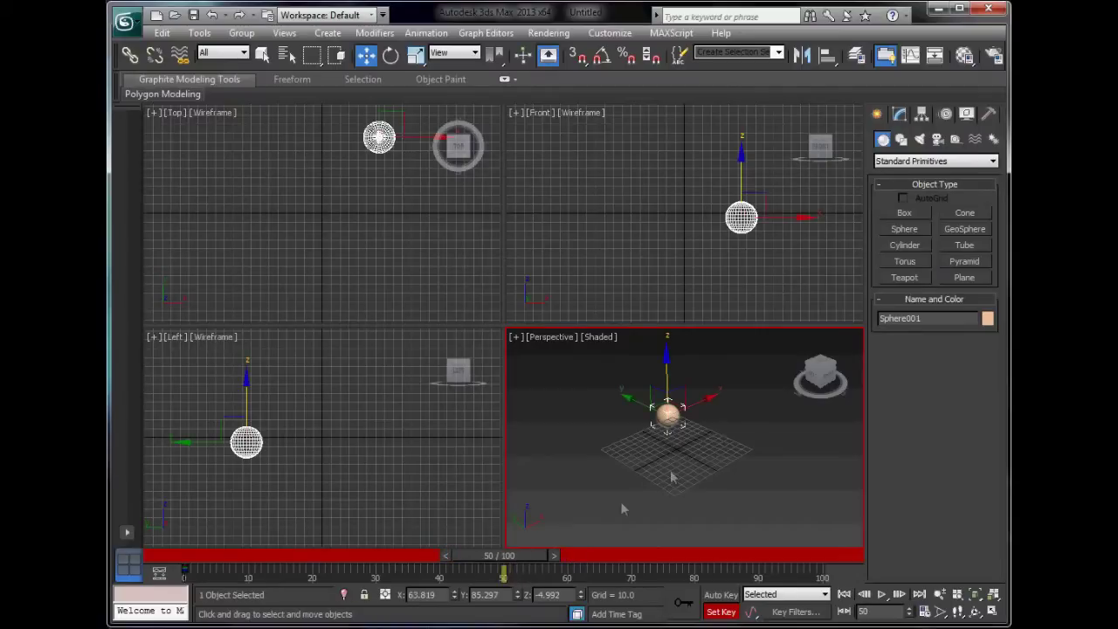
pyautogui.moveTo(662, 416); pyautogui.dragTo(674, 489)
# On frame 100, move the sphere along Y to the grid's left corner and set a key
pyautogui.moveTo(505, 574); pyautogui.dragTo(825, 555)
pyautogui.press('w')
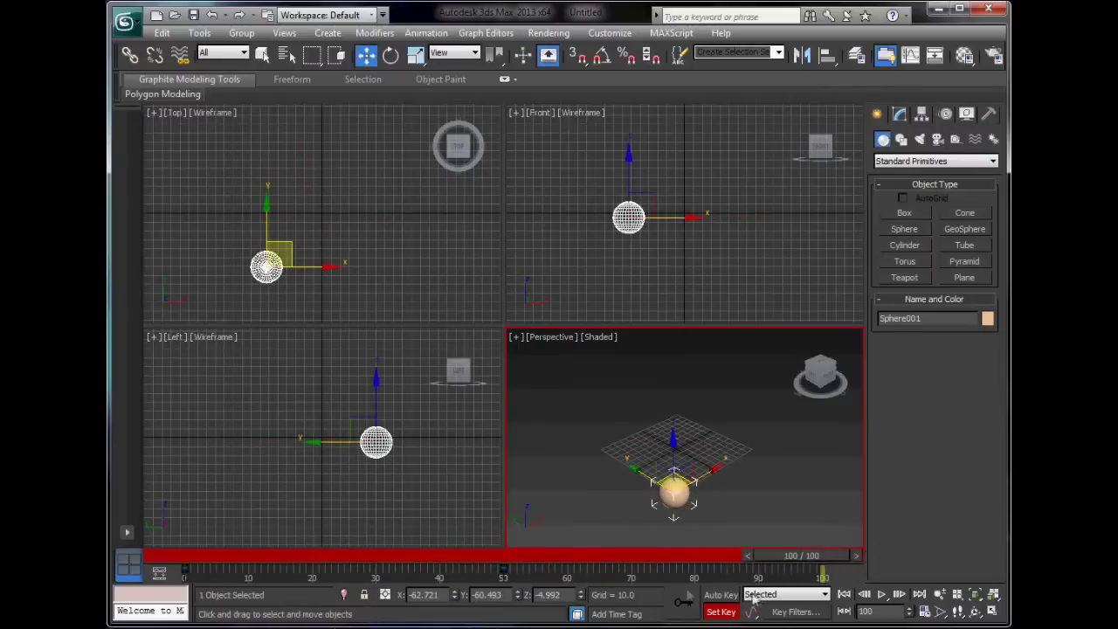
pyautogui.moveTo(703, 509); pyautogui.dragTo(540, 434)
# On frame 25, raise the sphere to about Z 70 and set a key
pyautogui.moveTo(791, 559); pyautogui.dragTo(345, 572)
pyautogui.press('w')
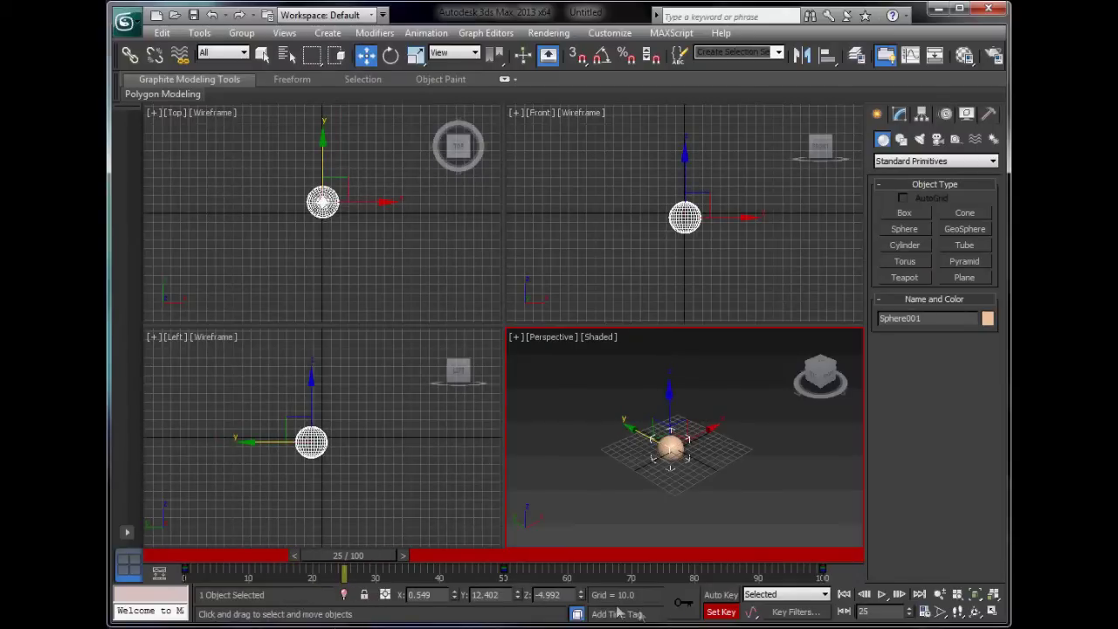
pyautogui.moveTo(667, 396); pyautogui.dragTo(668, 342)
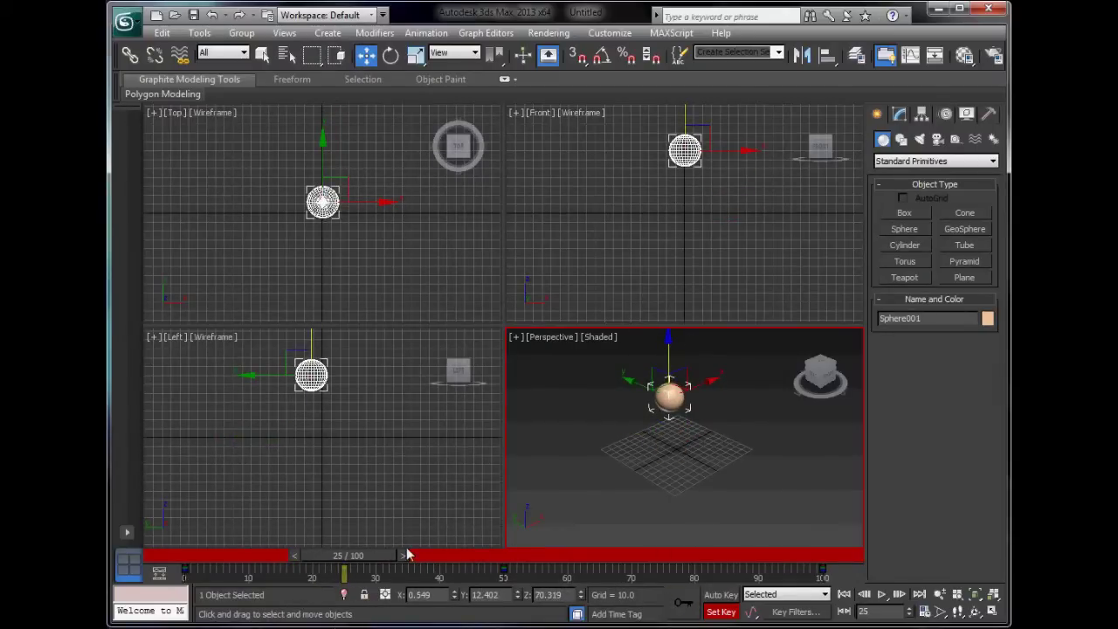
# On frame 75, raise the sphere to about Z 138 and set a key
pyautogui.moveTo(378, 552); pyautogui.dragTo(688, 572)
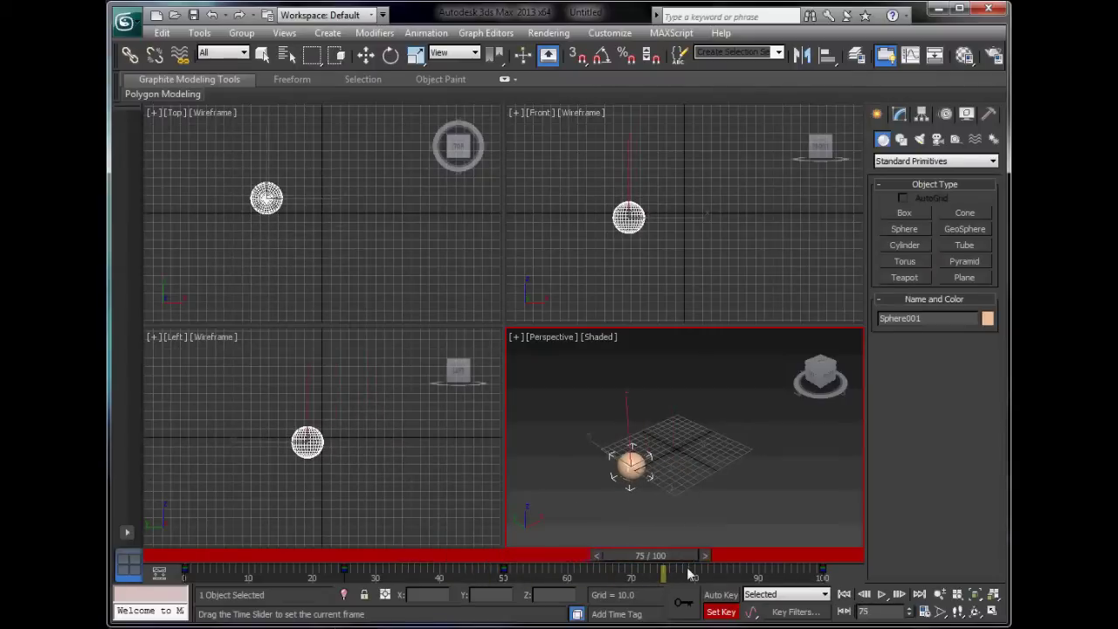
pyautogui.press('w')
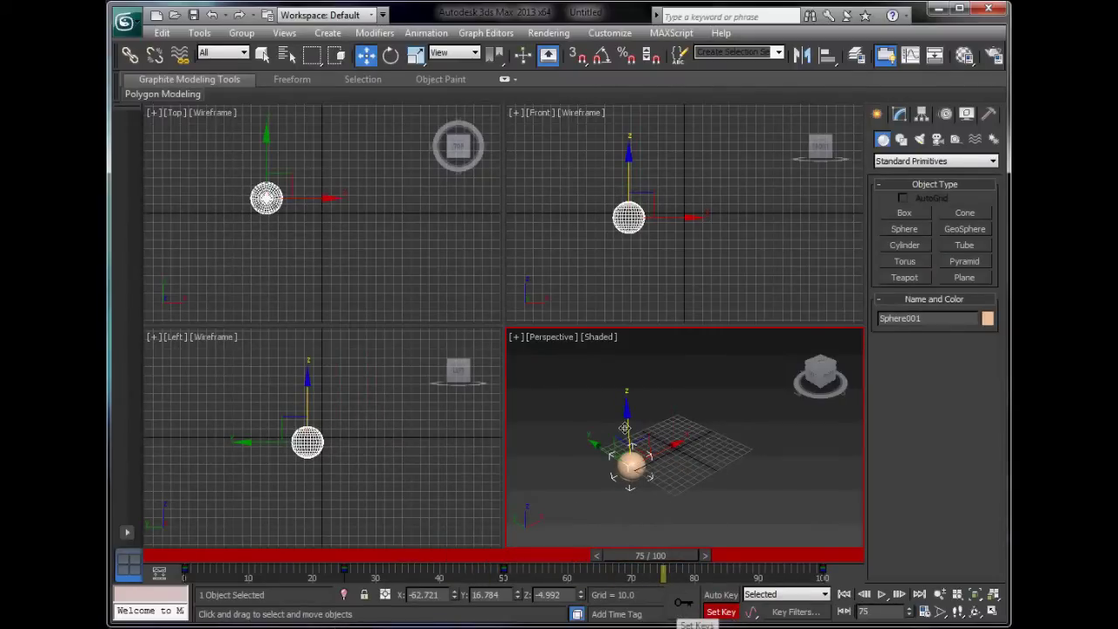
pyautogui.moveTo(629, 425); pyautogui.dragTo(622, 316)
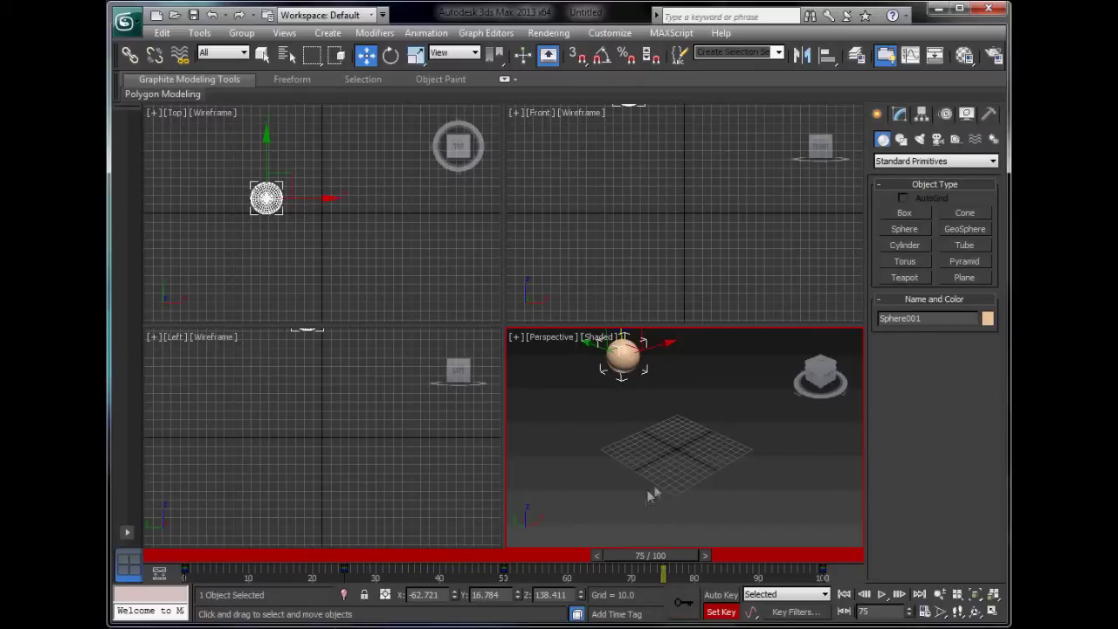
pyautogui.scroll(-3, 661, 459)
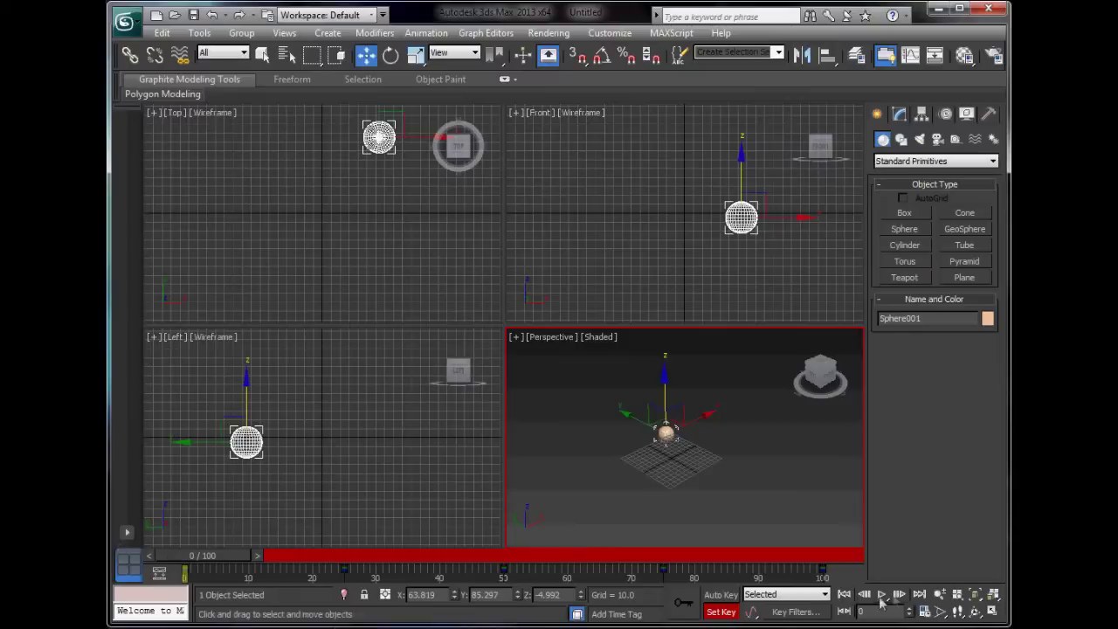
# Play back the sphere's animation, scrub through the full 100 frames, and return to frame 0
pyautogui.click(882, 593)
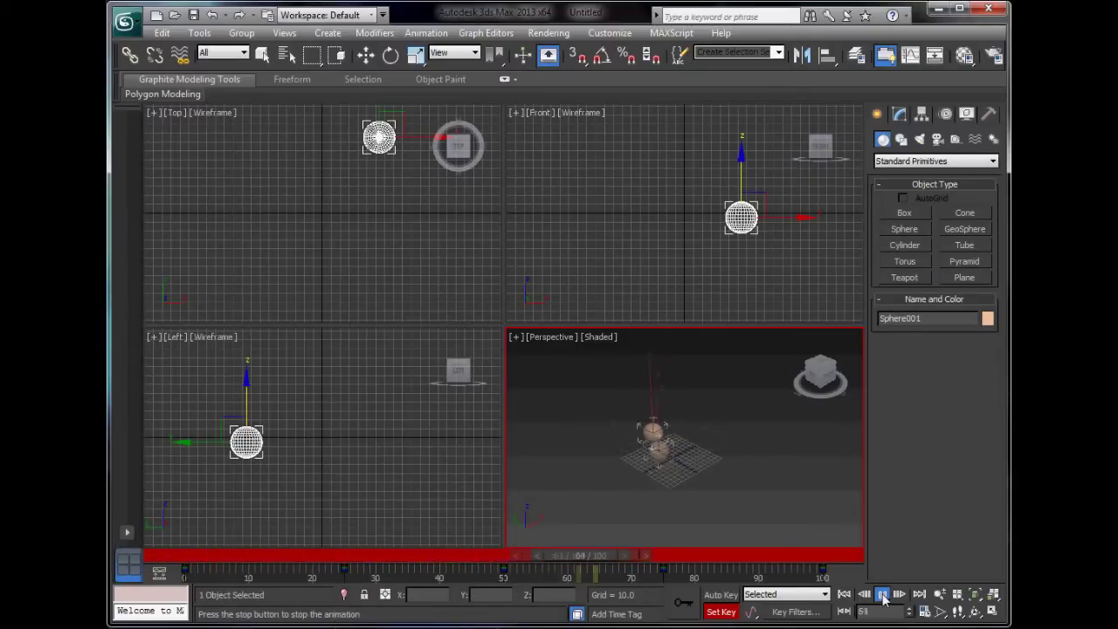
pyautogui.click(882, 594)
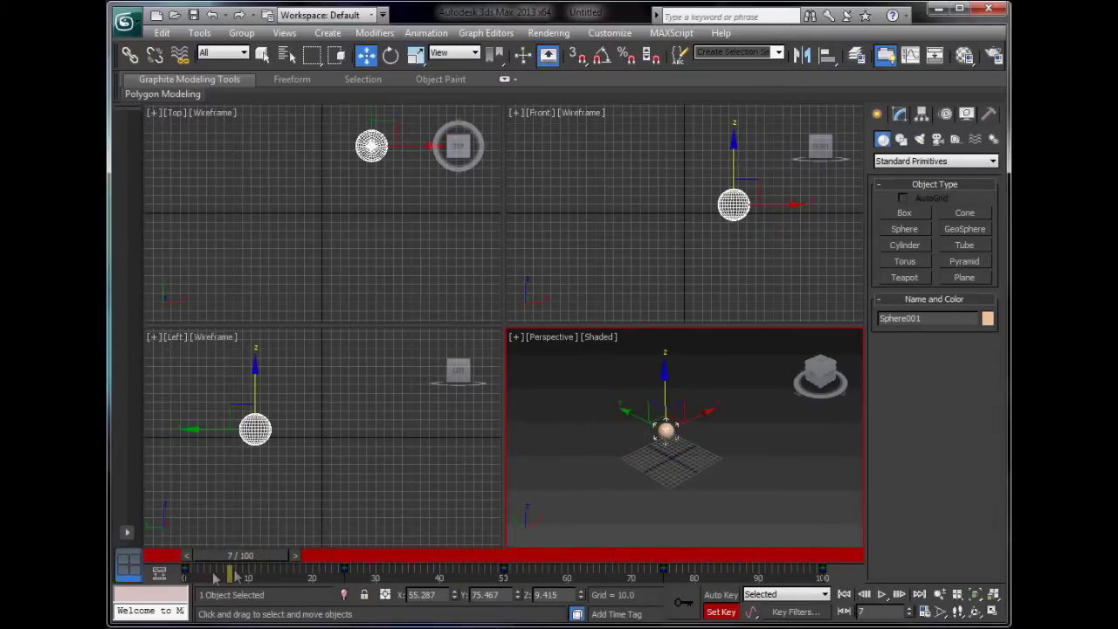
pyautogui.moveTo(232, 555); pyautogui.dragTo(812, 552)
pyautogui.click(843, 593)
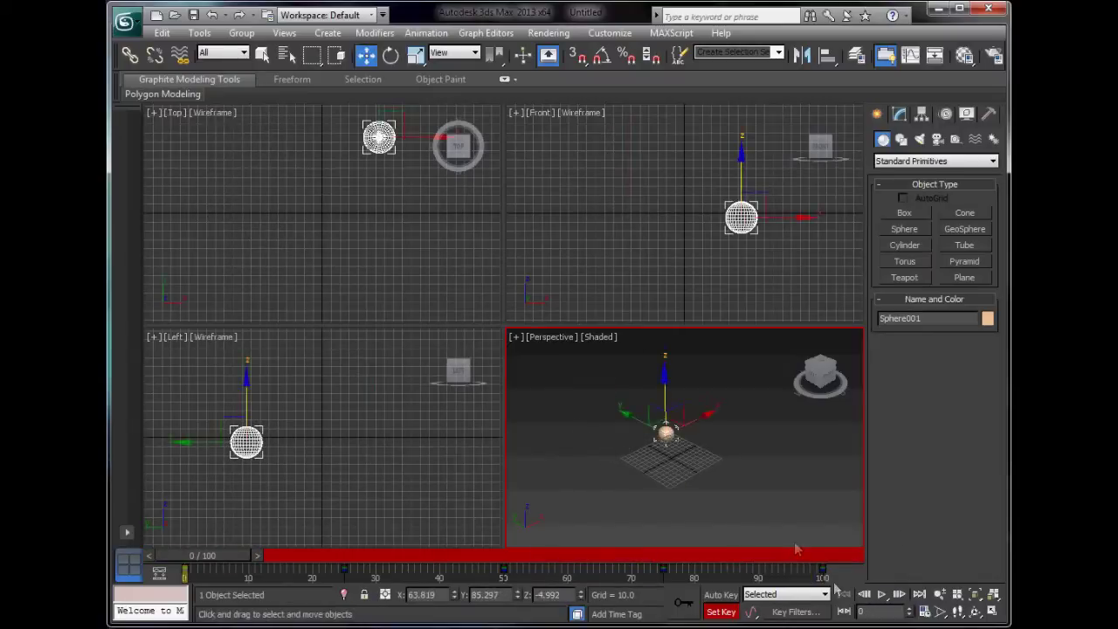
# Turn off Set Key and delete the animated sphere to leave the scene empty
pyautogui.click(725, 614)
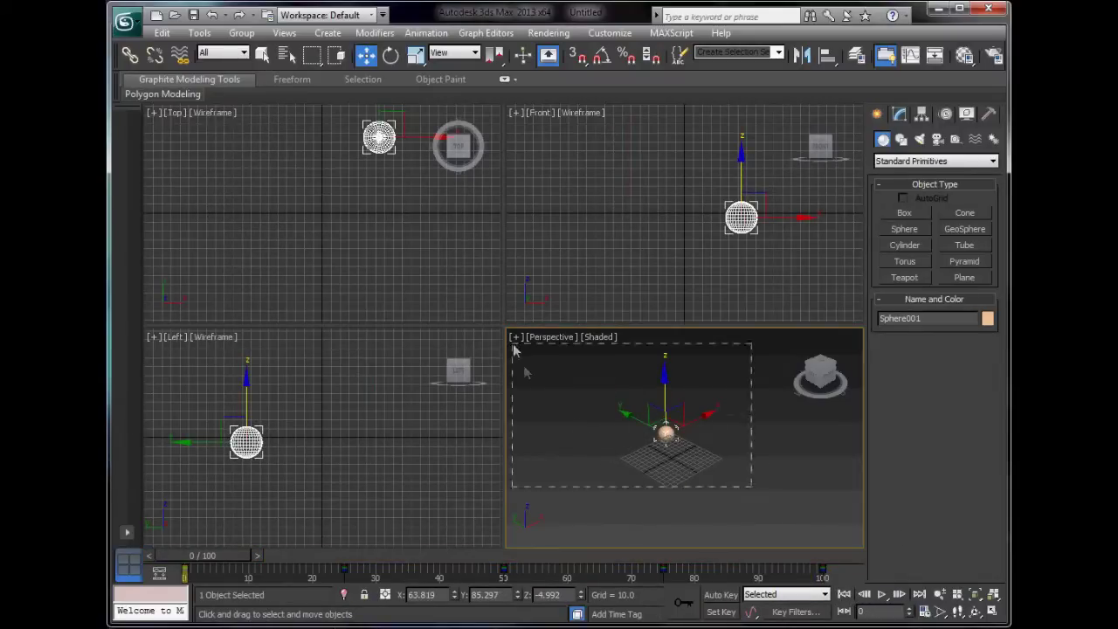
pyautogui.press('Delete')
pyautogui.moveTo(801, 449); pyautogui.dragTo(733, 424, button='middle')
pyautogui.scroll(3, 753, 470)
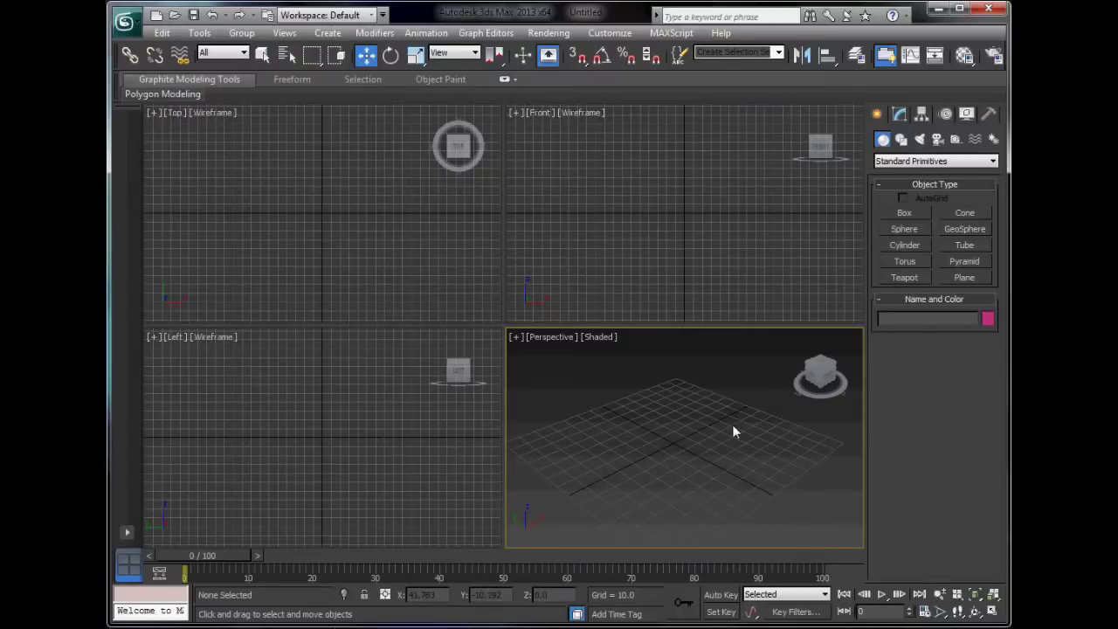